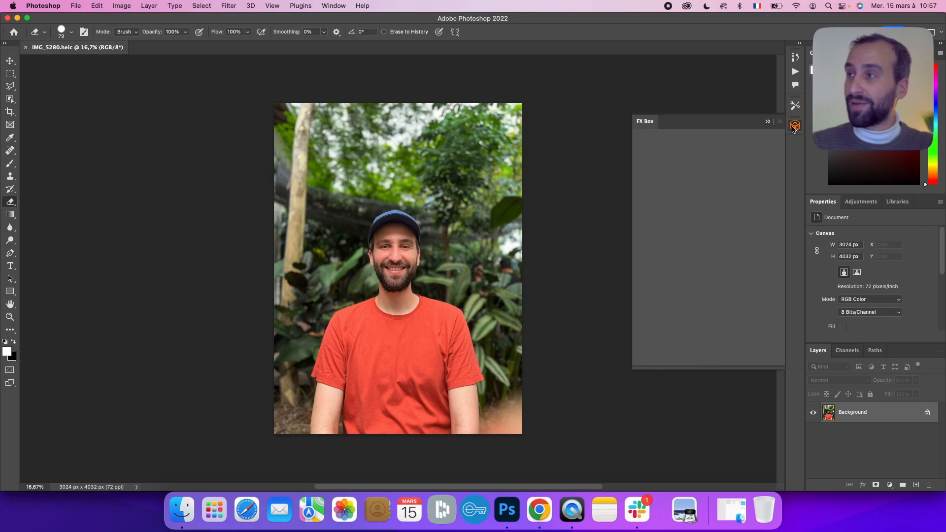
Step: Check the FX Tool folder in Finder for the Escher-Ribbon-FX installer file, and return to Photoshop
{"action": "left_click", "coordinate": [767, 121]}
{"action": "left_click", "coordinate": [188, 521]}
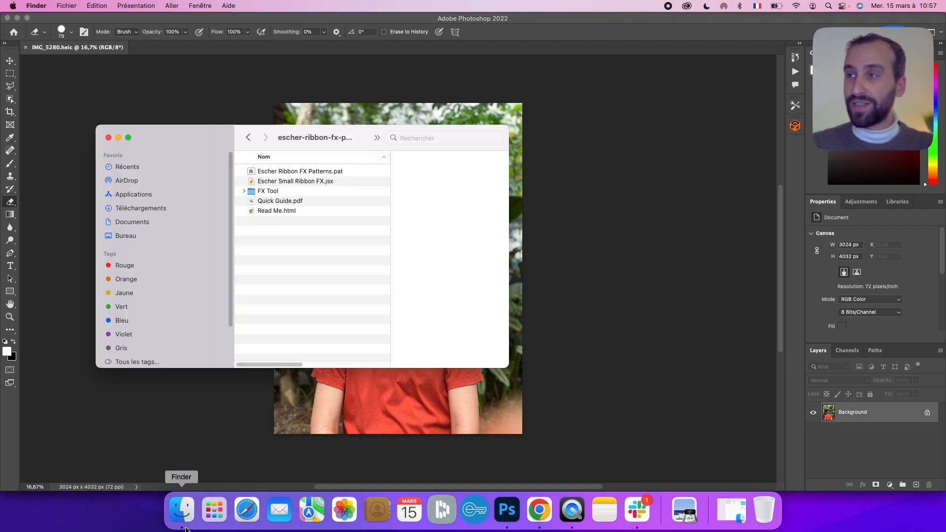
{"action": "left_click", "coordinate": [268, 192]}
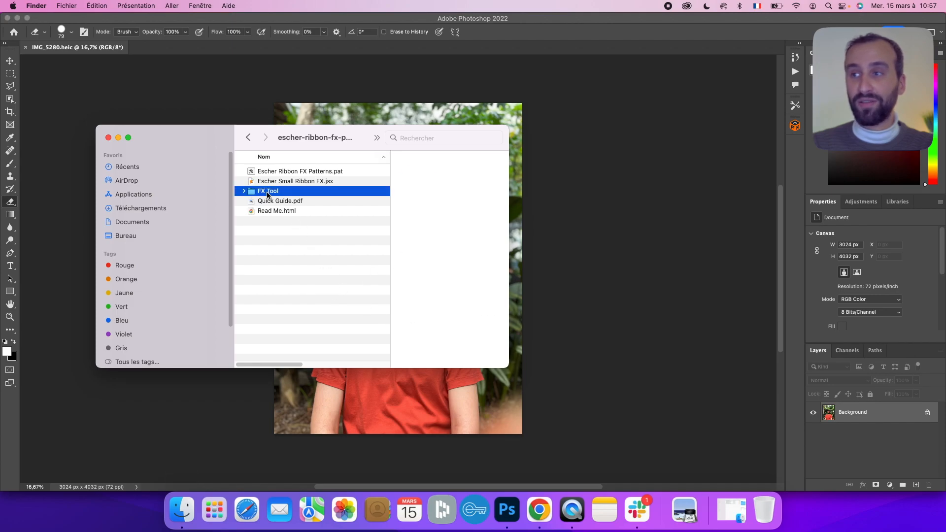
{"action": "double_click", "coordinate": [268, 193]}
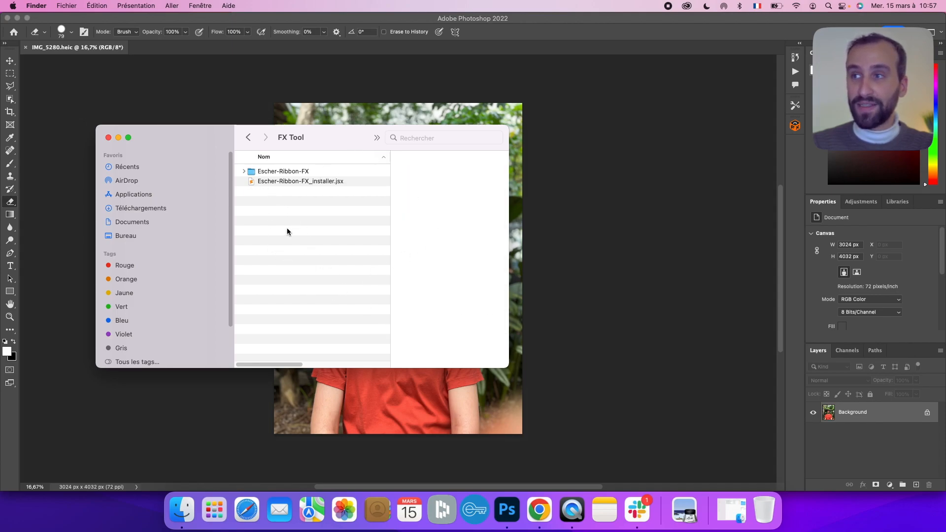
{"action": "left_click", "coordinate": [297, 90]}
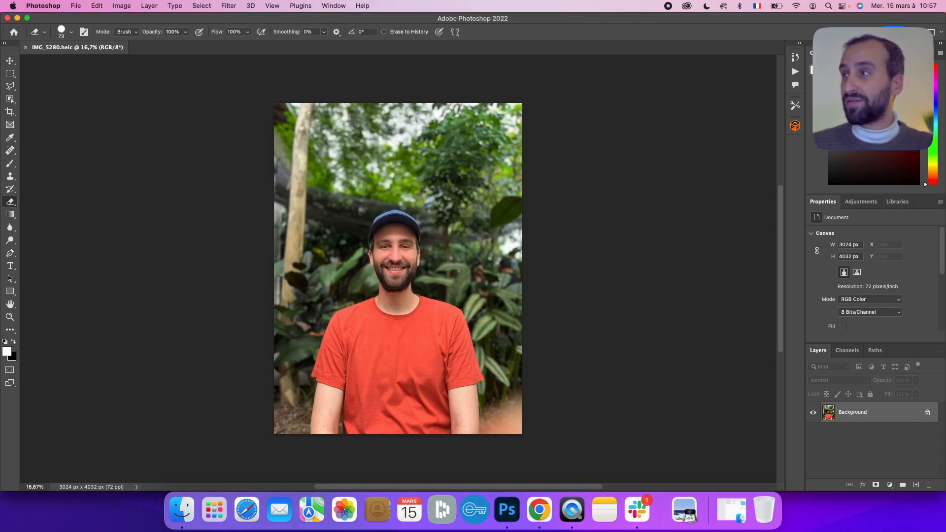
Step: Add Escher-Ribbon-FX to the FX Box by loading Escher-Ribbon-FX_installer.jsx from the FX Tool folder
{"action": "left_click", "coordinate": [795, 126]}
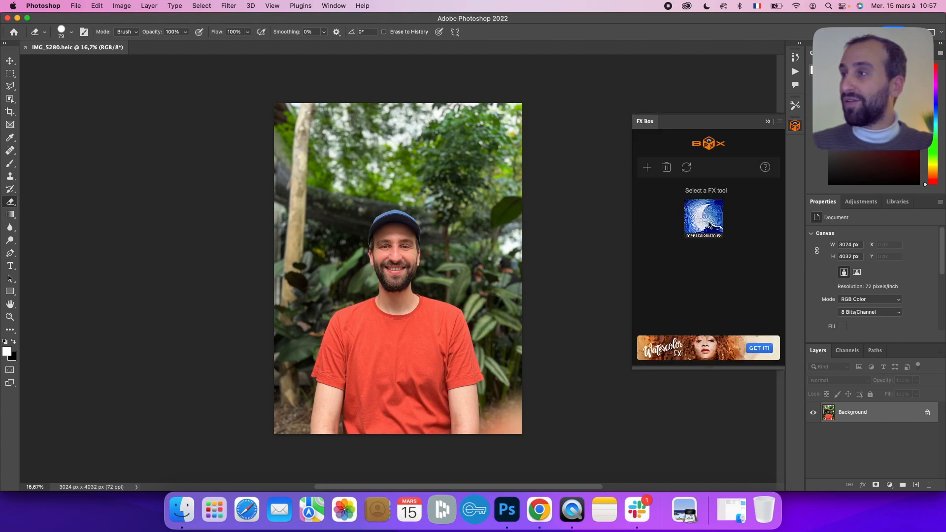
{"action": "left_click", "coordinate": [647, 170]}
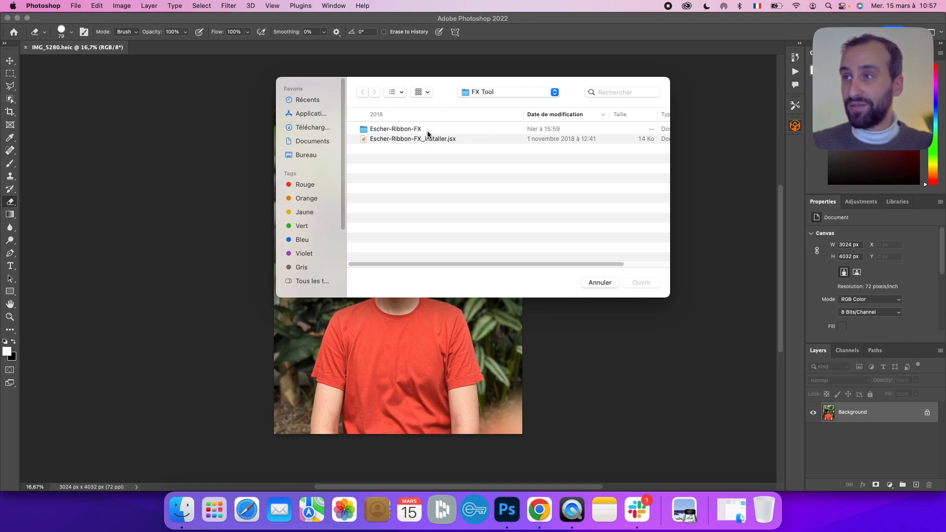
{"action": "left_click", "coordinate": [427, 140]}
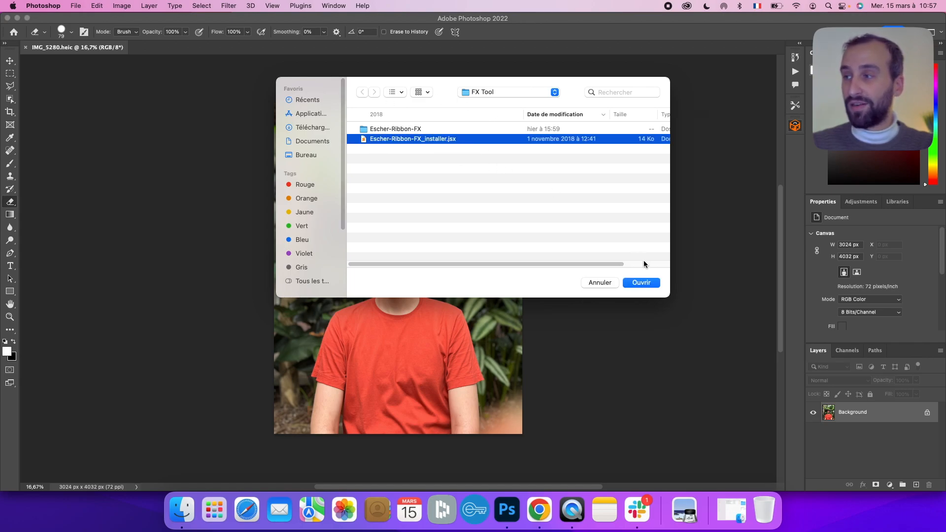
{"action": "left_click", "coordinate": [642, 283]}
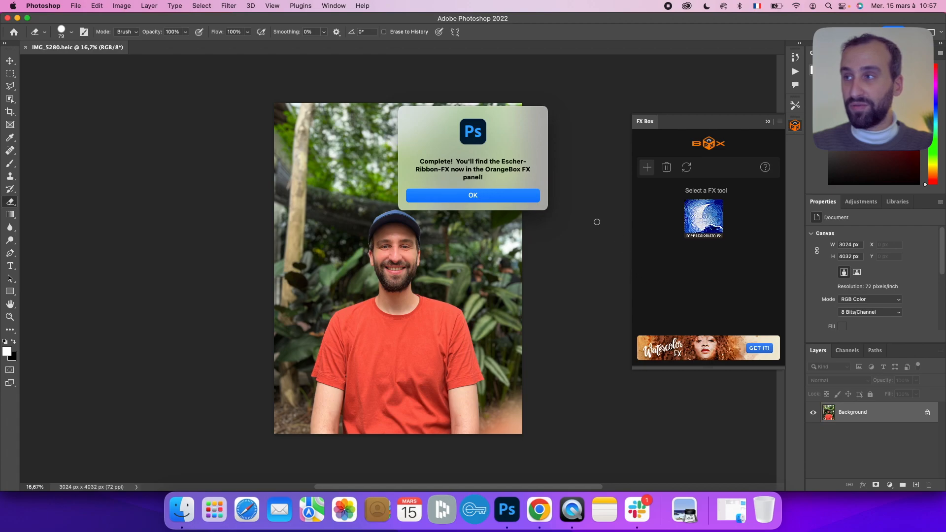
{"action": "left_click_drag", "start_coordinate": [431, 160], "coordinate": [458, 160]}
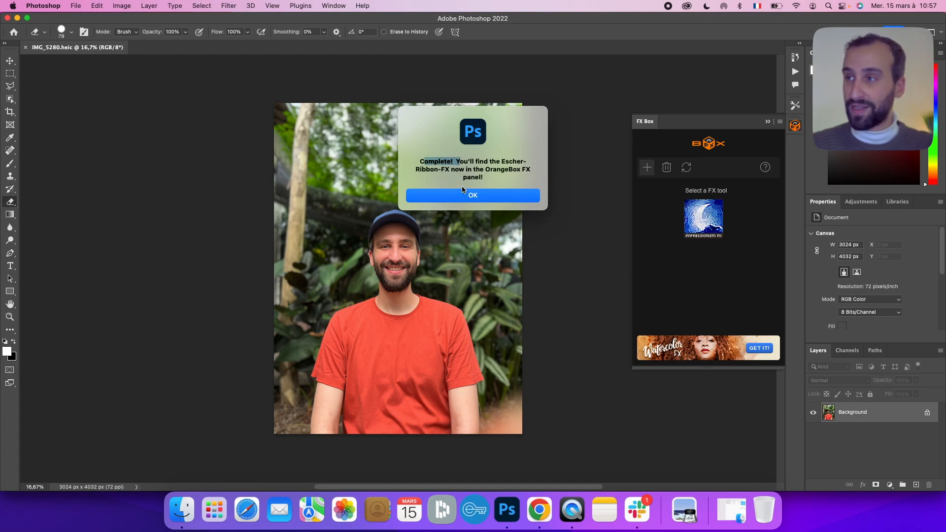
{"action": "left_click", "coordinate": [491, 194]}
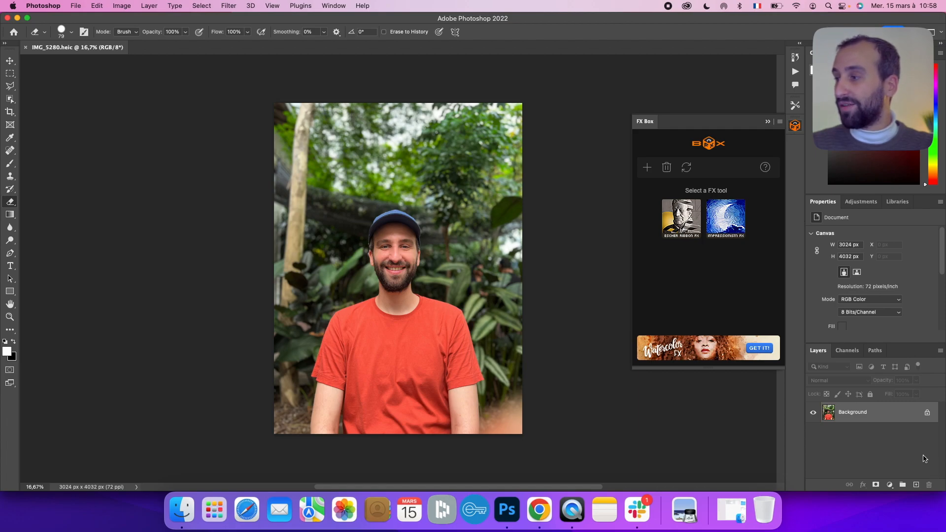
Step: Create a new empty layer above the Background layer and name it "bonjour"
{"action": "left_click", "coordinate": [916, 485]}
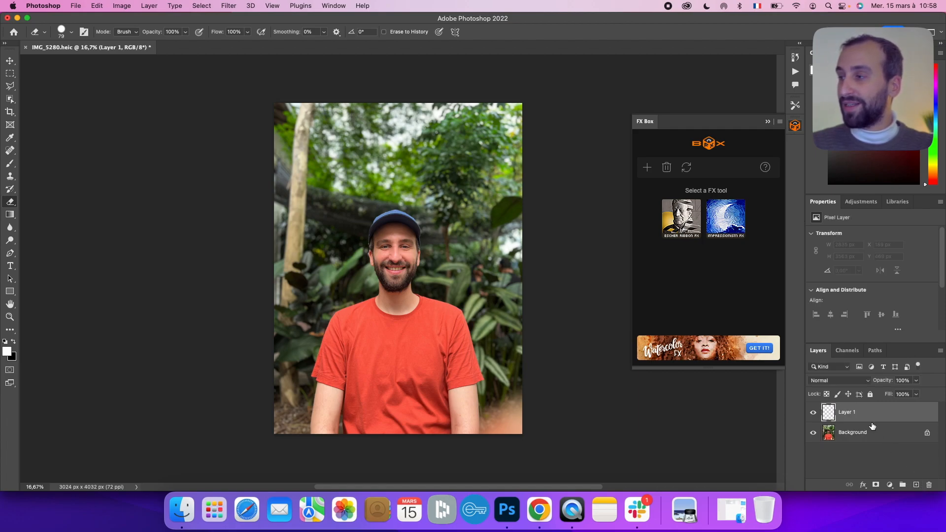
{"action": "double_click", "coordinate": [846, 413]}
{"action": "type", "text": "bonjour"}
{"action": "key", "text": "Return"}
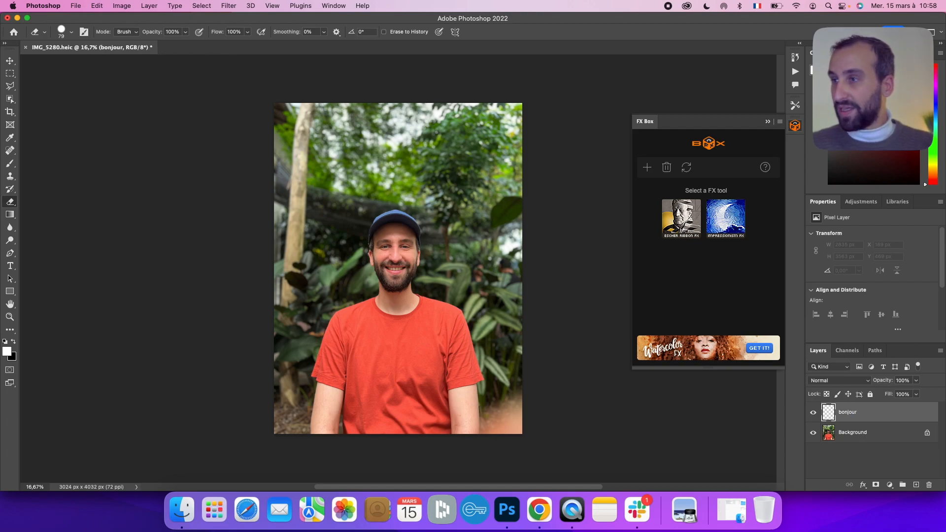
Step: Select the man in the Background photo with the automatic Subject selection
{"action": "left_click", "coordinate": [850, 436]}
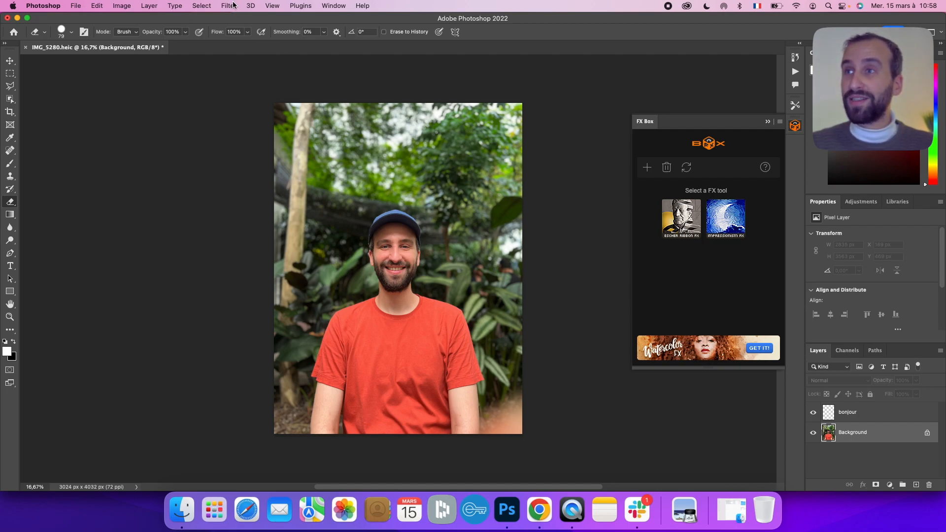
{"action": "left_click", "coordinate": [206, 5]}
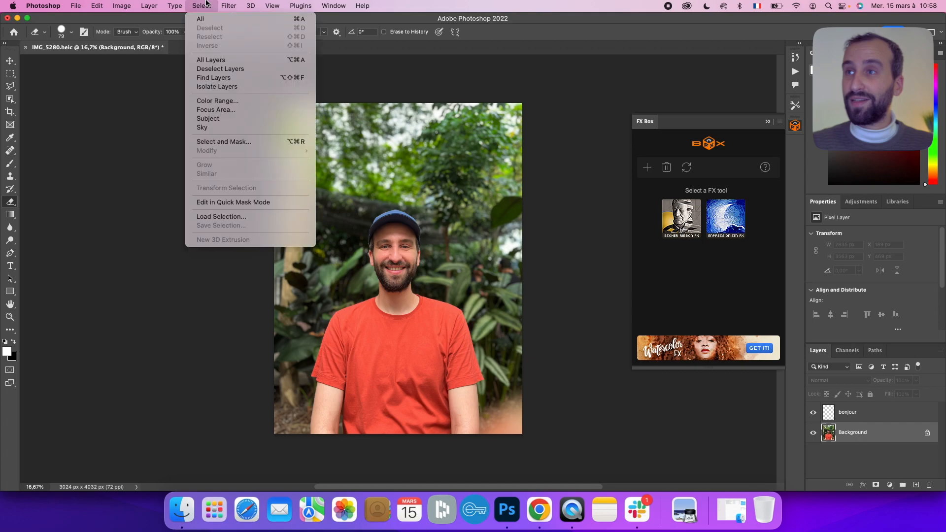
{"action": "left_click", "coordinate": [247, 119]}
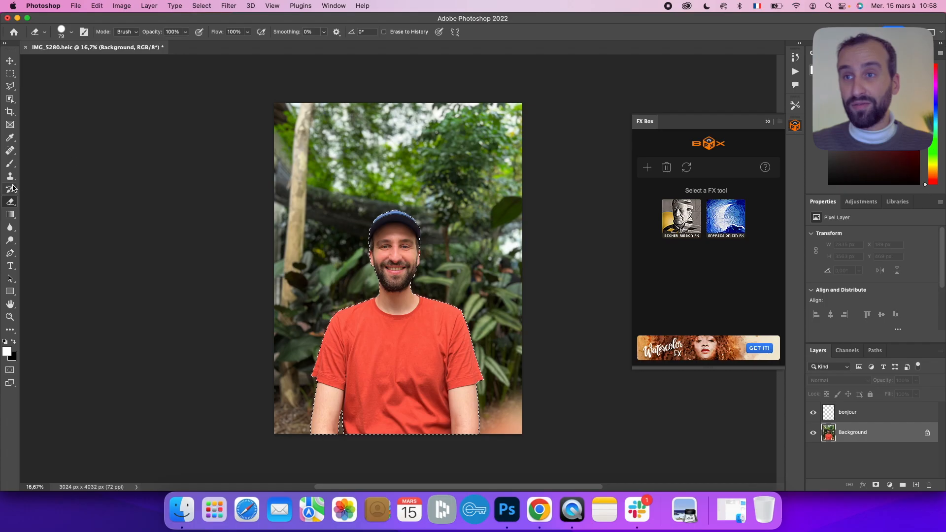
Step: Paint the whole subject selection solid white with the Brush on the bonjour layer, and clear the selection
{"action": "left_click_drag", "start_coordinate": [10, 163], "coordinate": [35, 165]}
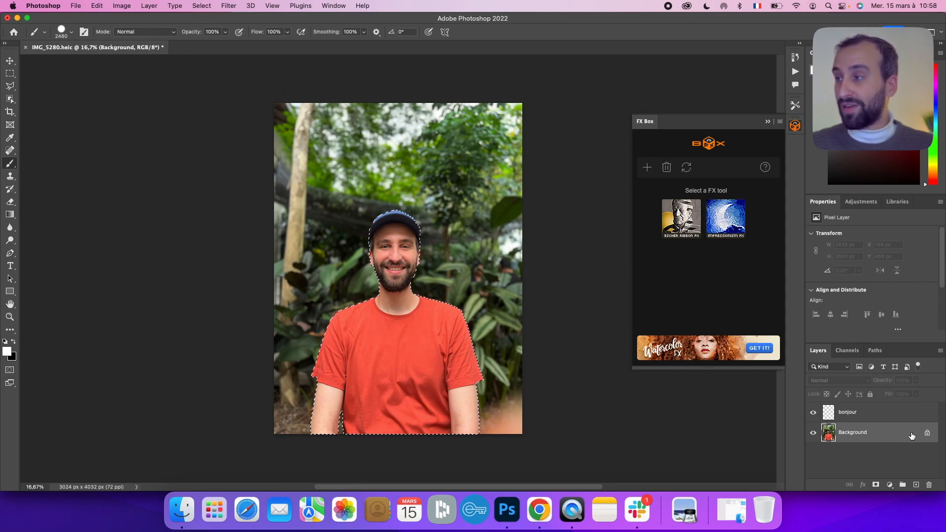
{"action": "left_click", "coordinate": [877, 416]}
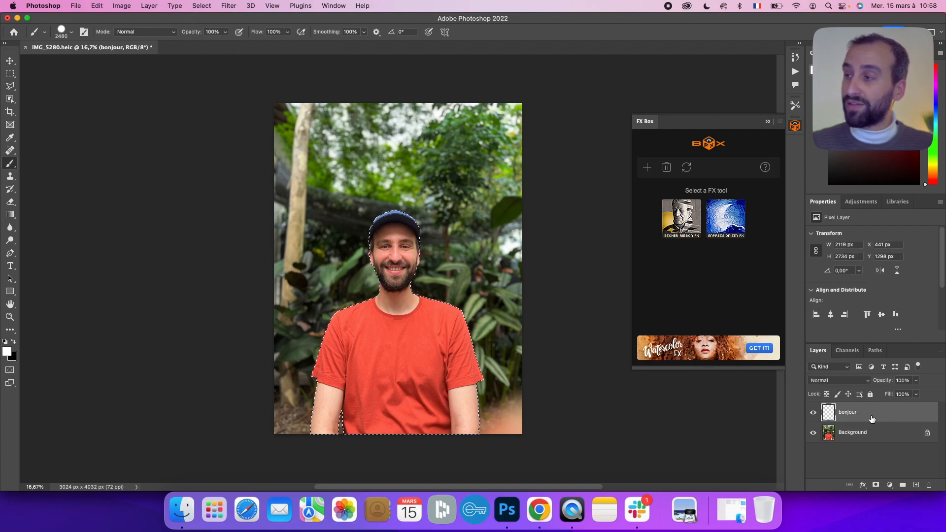
{"action": "mouse_move", "coordinate": [422, 385]}
{"action": "left_mouse_down"}
{"action": "mouse_move", "coordinate": [394, 256]}
{"action": "mouse_move", "coordinate": [330, 430]}
{"action": "left_mouse_up"}
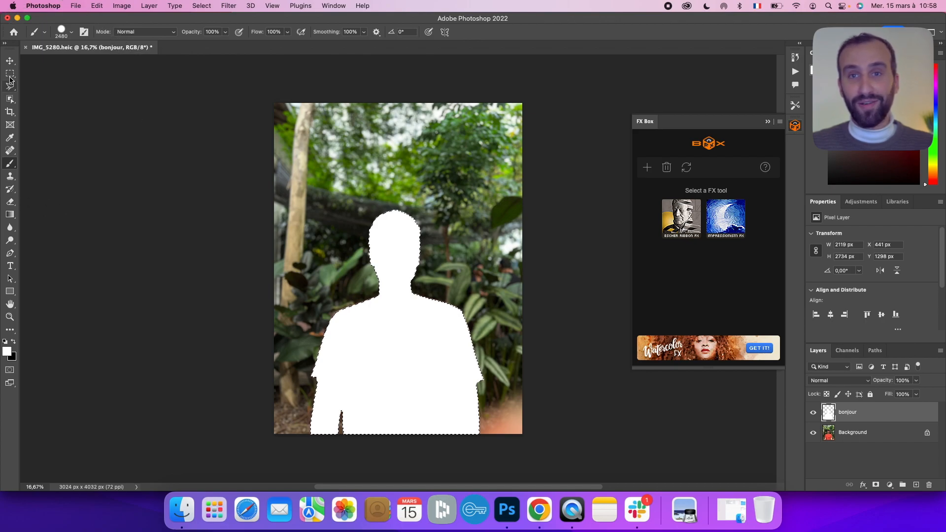
{"action": "left_click", "coordinate": [10, 74]}
{"action": "key", "text": "ctrl+d"}
{"action": "left_click", "coordinate": [10, 60]}
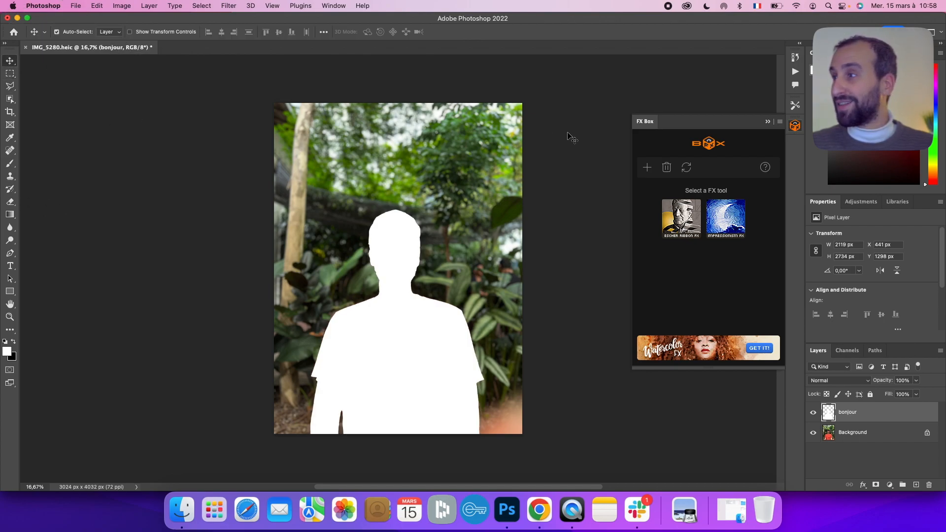
Step: Apply the Escher-Ribbon-FX effect to the photo and collapse the FX Box
{"action": "left_click", "coordinate": [675, 221]}
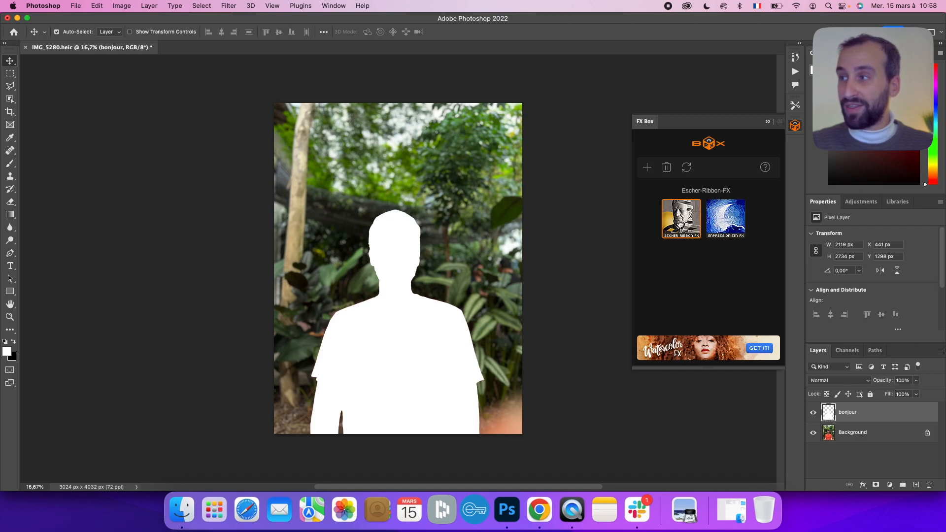
{"action": "left_click", "coordinate": [678, 223]}
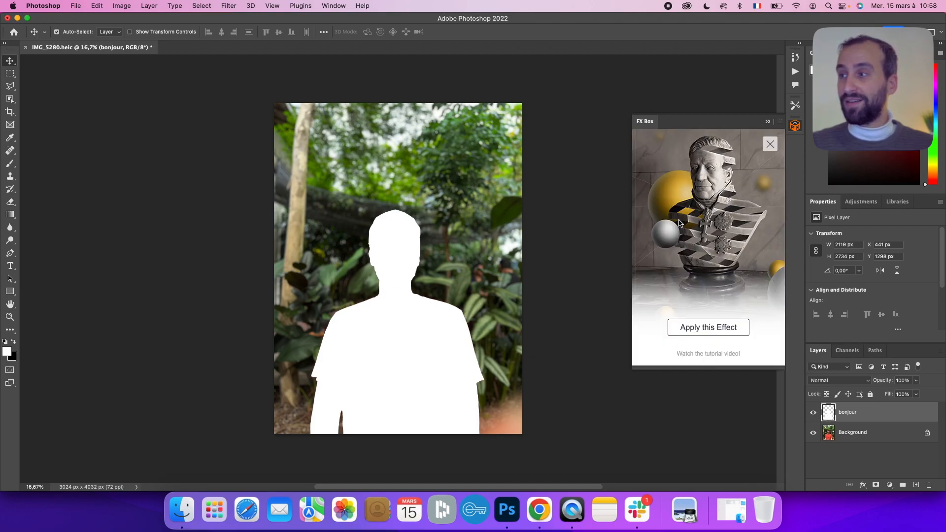
{"action": "left_click", "coordinate": [744, 330]}
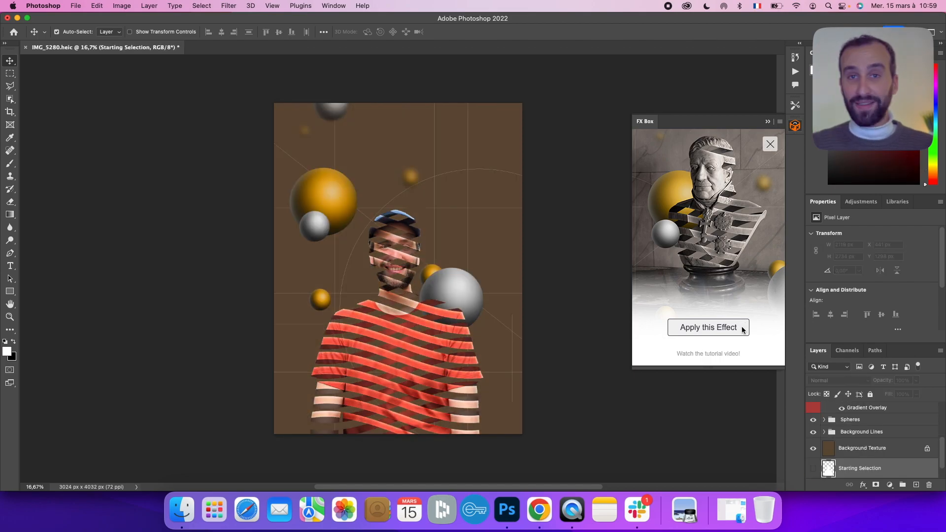
{"action": "left_click", "coordinate": [767, 121]}
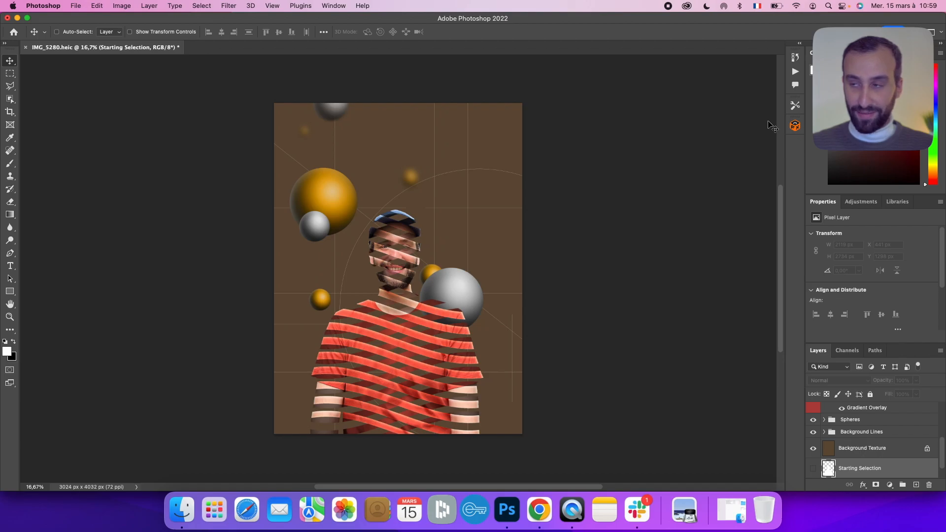
Step: Examine the ribbon portrait up close and preview it with the Spheres and Background Lines groups switched off and on
{"action": "key", "text": "super+equal"}
{"action": "left_click_drag", "start_coordinate": [611, 235], "coordinate": [544, 237]}
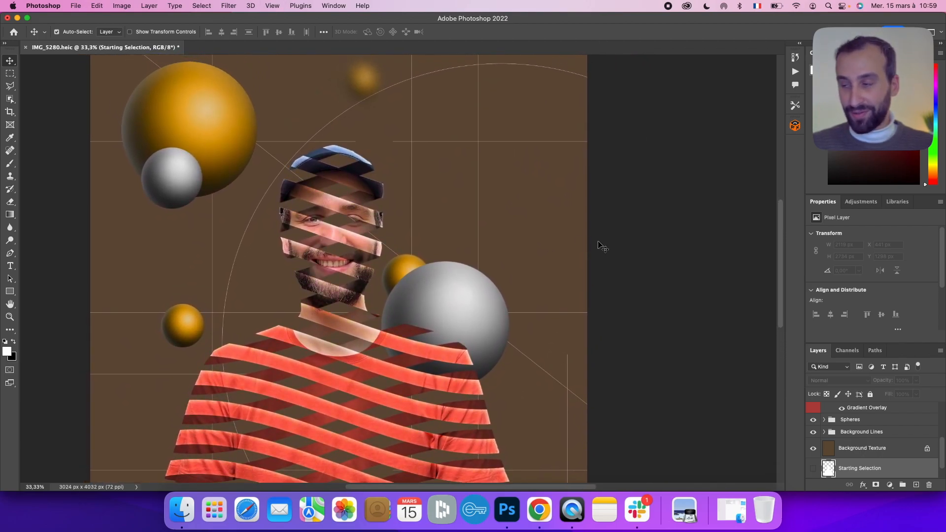
{"action": "key", "text": "super+minus"}
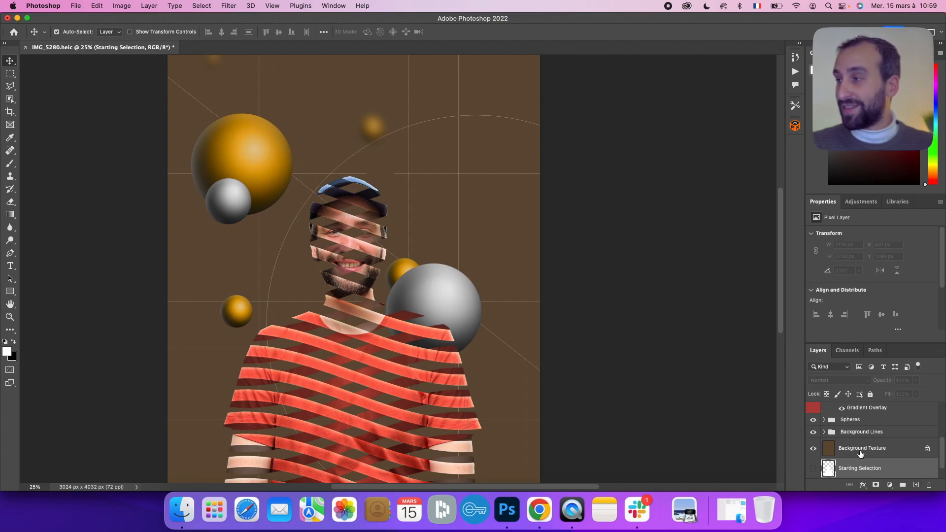
{"action": "left_click", "coordinate": [813, 422]}
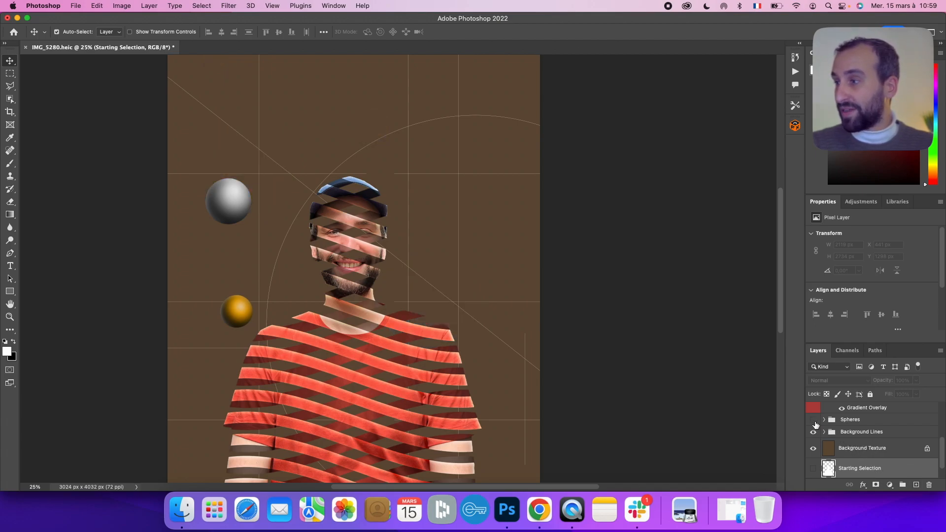
{"action": "left_click", "coordinate": [813, 431]}
{"action": "left_click", "coordinate": [813, 432]}
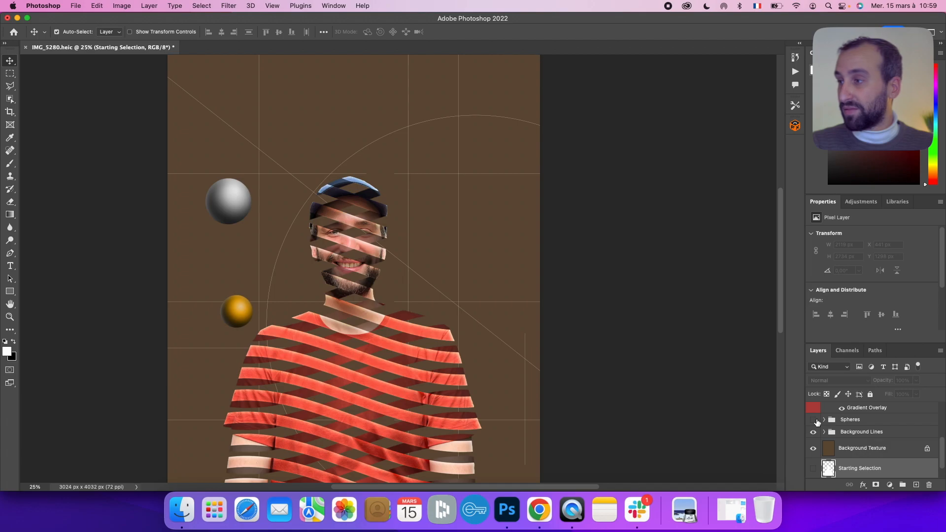
{"action": "left_click", "coordinate": [813, 420]}
Step: Try a red Color Overlay at 100% opacity on the Background Texture layer
{"action": "scroll", "coordinate": [862, 443], "scroll_direction": "down", "scroll_amount": 1}
{"action": "left_click", "coordinate": [862, 430]}
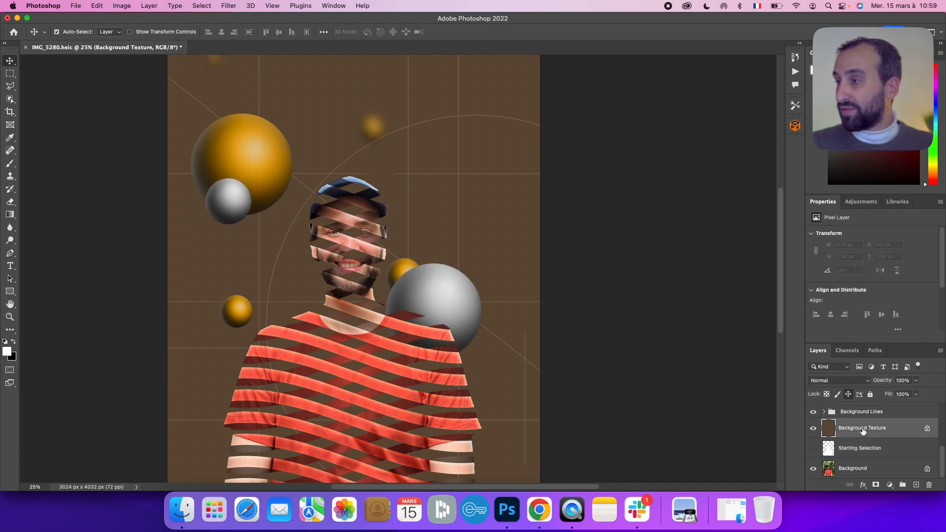
{"action": "double_click", "coordinate": [897, 430]}
{"action": "left_click", "coordinate": [589, 257]}
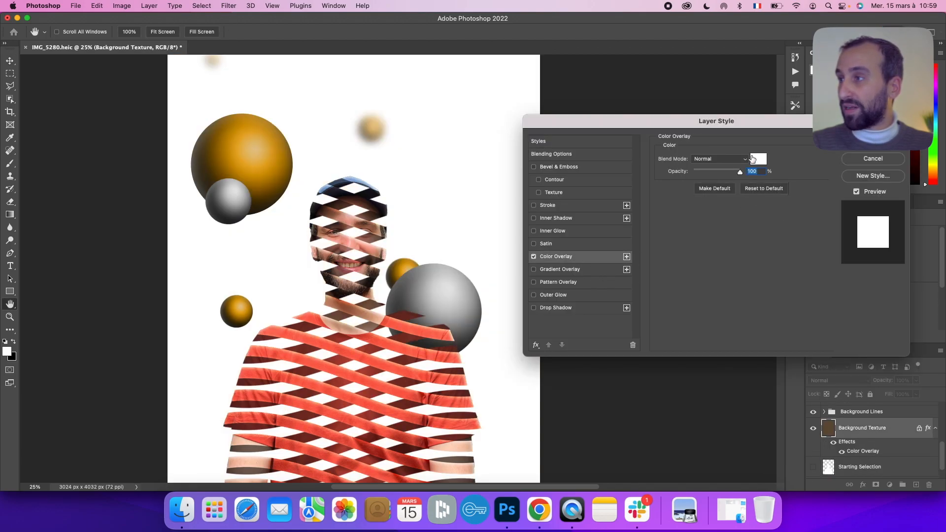
{"action": "left_click", "coordinate": [752, 160]}
{"action": "left_click", "coordinate": [570, 250]}
{"action": "left_click", "coordinate": [696, 243]}
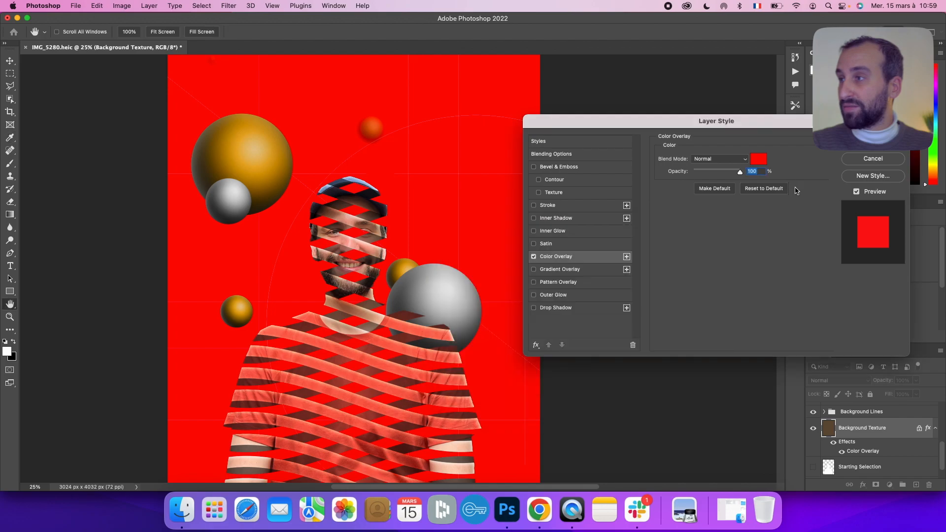
{"action": "left_click", "coordinate": [868, 158]}
Step: Preview the composition with the background groups hidden, and undo the visibility changes to restore the full effect
{"action": "key", "text": "super+z"}
{"action": "key", "text": "super+z"}
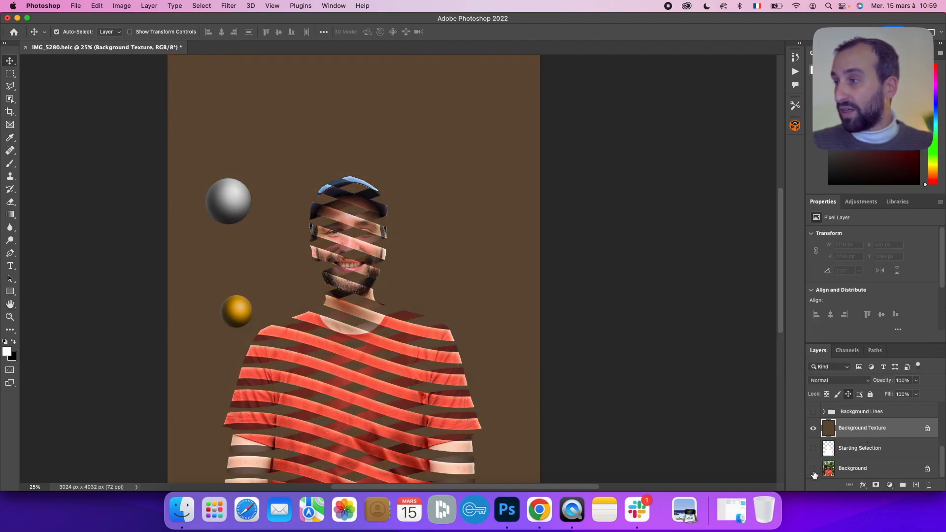
{"action": "left_click", "coordinate": [814, 428]}
{"action": "left_click", "coordinate": [814, 429]}
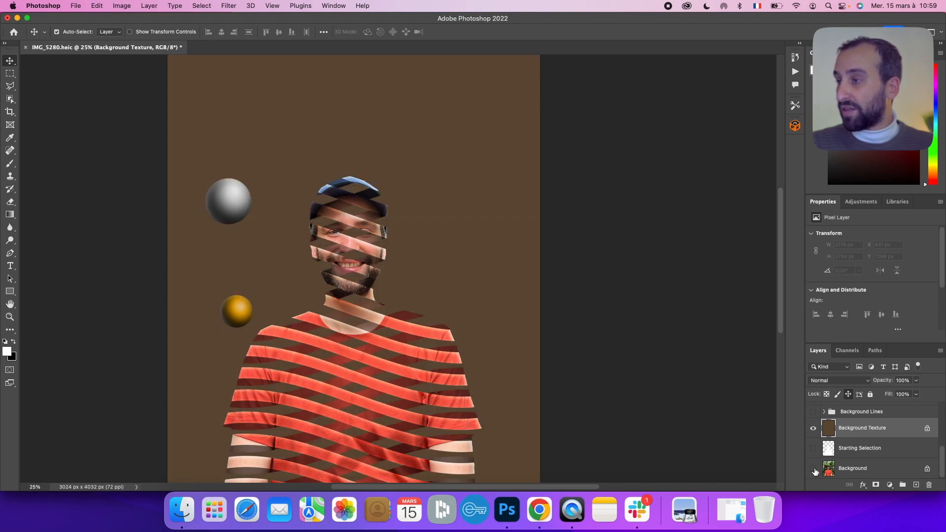
{"action": "key", "text": "super+z"}
{"action": "key", "text": "super+z"}
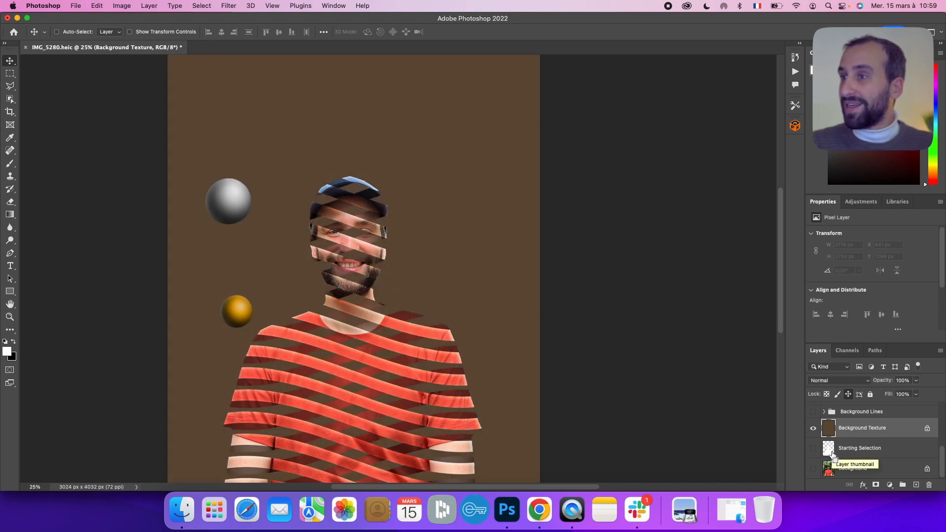
{"action": "key", "text": "super+z"}
{"action": "key", "text": "super+z"}
Step: Erase the Reveal Back layer mask over the forearm on the photo's left side to bring back its solid skin
{"action": "scroll", "coordinate": [849, 455], "scroll_direction": "up", "scroll_amount": 6}
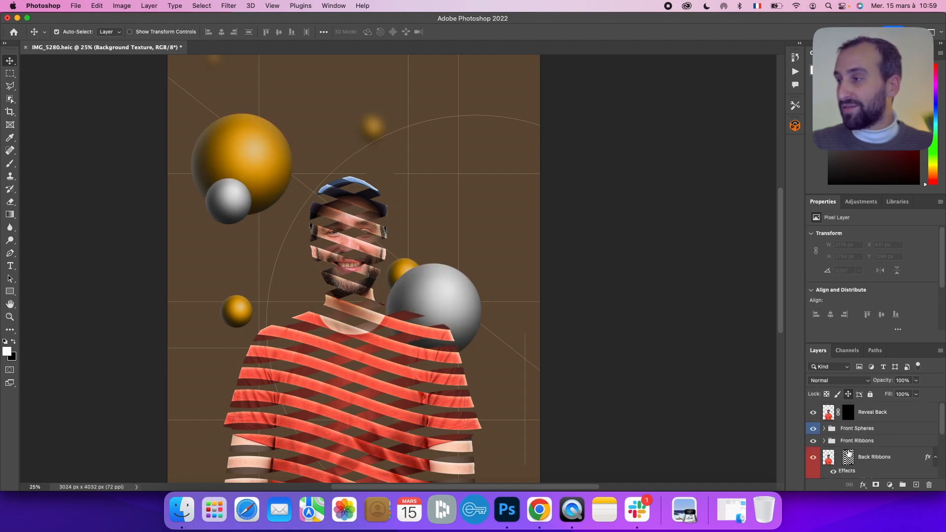
{"action": "left_click", "coordinate": [890, 410]}
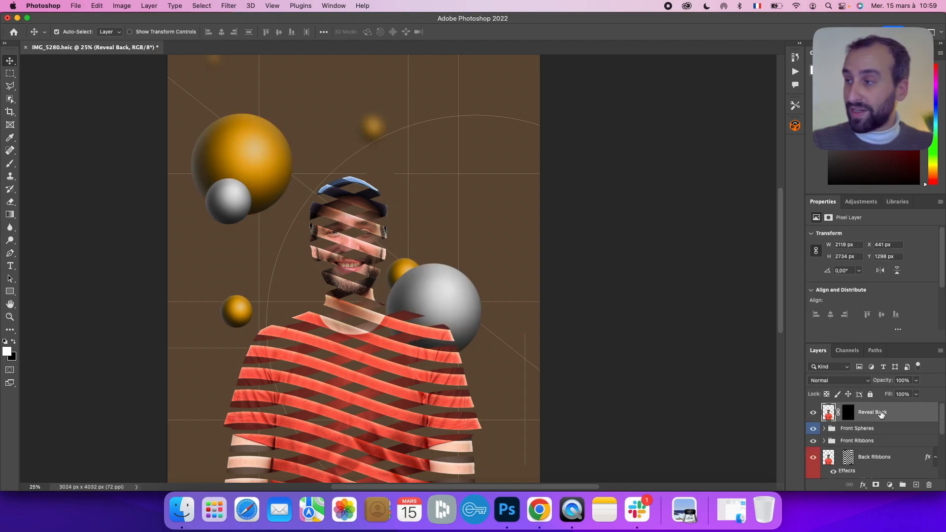
{"action": "left_click", "coordinate": [848, 414]}
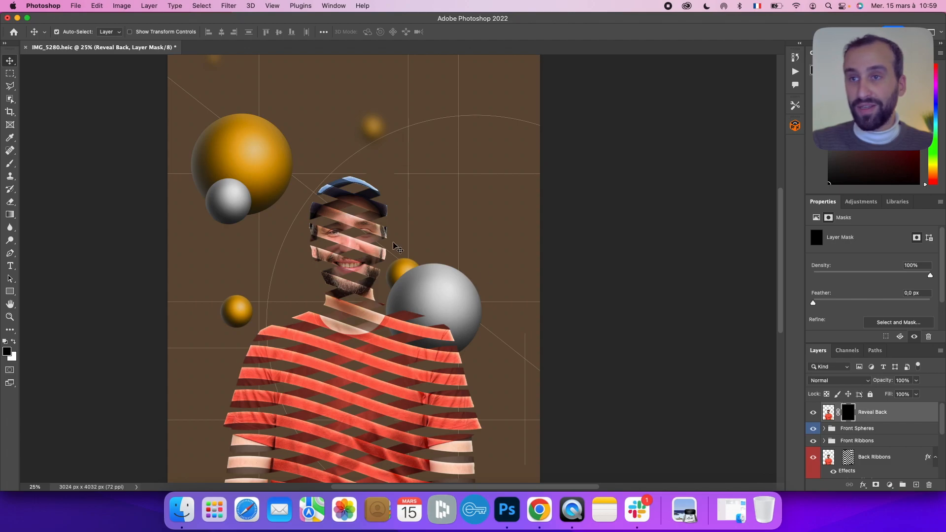
{"action": "left_click", "coordinate": [13, 202]}
{"action": "left_click", "coordinate": [28, 201]}
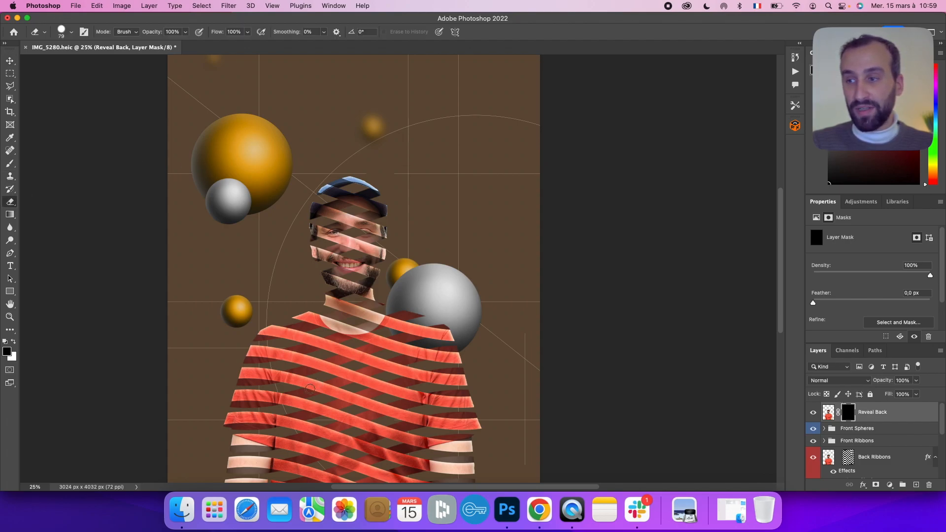
{"action": "scroll", "coordinate": [266, 405], "scroll_direction": "down", "scroll_amount": 2}
{"action": "mouse_move", "coordinate": [233, 442]}
{"action": "left_mouse_down"}
{"action": "mouse_move", "coordinate": [243, 488]}
{"action": "mouse_move", "coordinate": [243, 460]}
{"action": "mouse_move", "coordinate": [231, 490]}
{"action": "mouse_move", "coordinate": [232, 461]}
{"action": "mouse_move", "coordinate": [223, 482]}
{"action": "mouse_move", "coordinate": [234, 443]}
{"action": "mouse_move", "coordinate": [278, 449]}
{"action": "mouse_move", "coordinate": [266, 431]}
{"action": "left_mouse_up"}
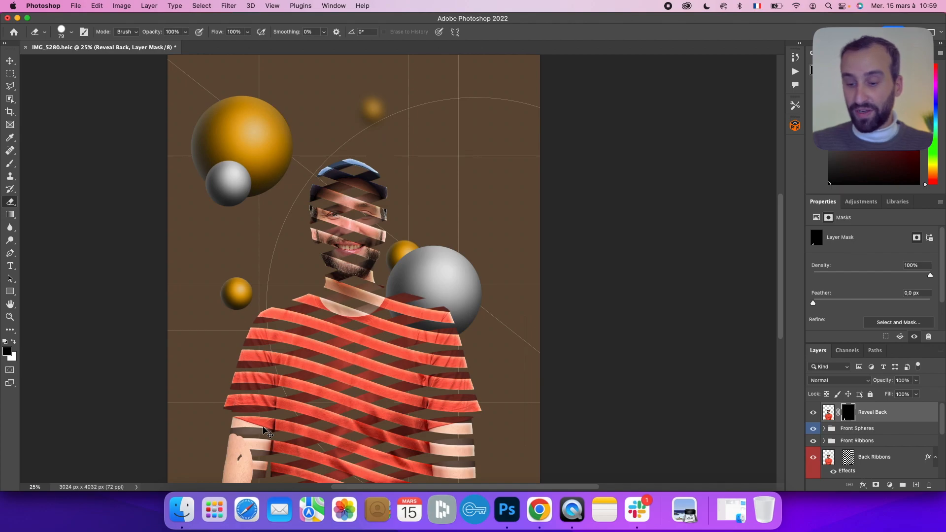
{"action": "key", "text": "super+plus"}
{"action": "key", "text": "super+plus"}
{"action": "left_click_drag", "start_coordinate": [262, 427], "coordinate": [431, 128]}
{"action": "key", "text": "super+plus"}
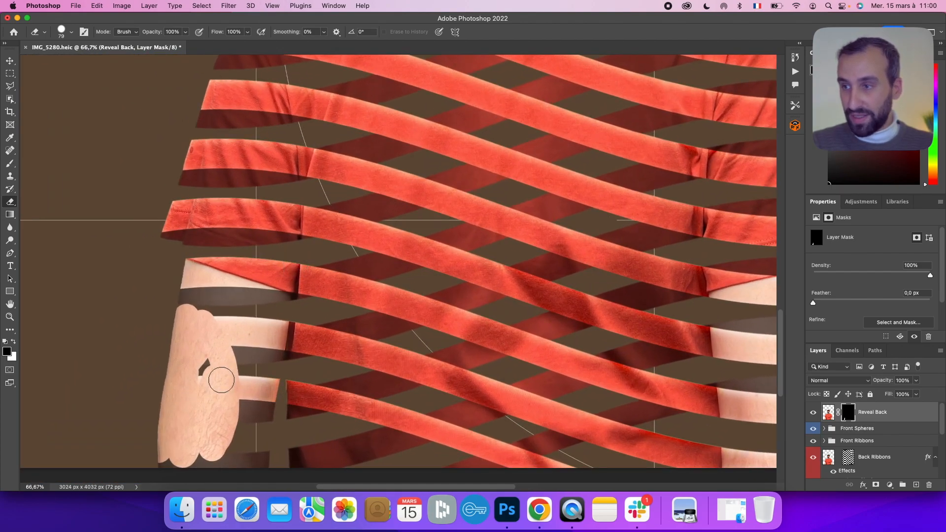
{"action": "mouse_move", "coordinate": [163, 454]}
{"action": "left_mouse_down"}
{"action": "mouse_move", "coordinate": [197, 430]}
{"action": "mouse_move", "coordinate": [162, 475]}
{"action": "mouse_move", "coordinate": [274, 319]}
{"action": "mouse_move", "coordinate": [271, 359]}
{"action": "mouse_move", "coordinate": [248, 466]}
{"action": "mouse_move", "coordinate": [190, 277]}
{"action": "mouse_move", "coordinate": [177, 271]}
{"action": "mouse_move", "coordinate": [282, 306]}
{"action": "mouse_move", "coordinate": [261, 315]}
{"action": "left_mouse_up"}
Step: Erase the Reveal Back mask over the forearm on the photo's right side to restore the full arm below the sleeve
{"action": "left_click_drag", "start_coordinate": [296, 323], "coordinate": [55, 262]}
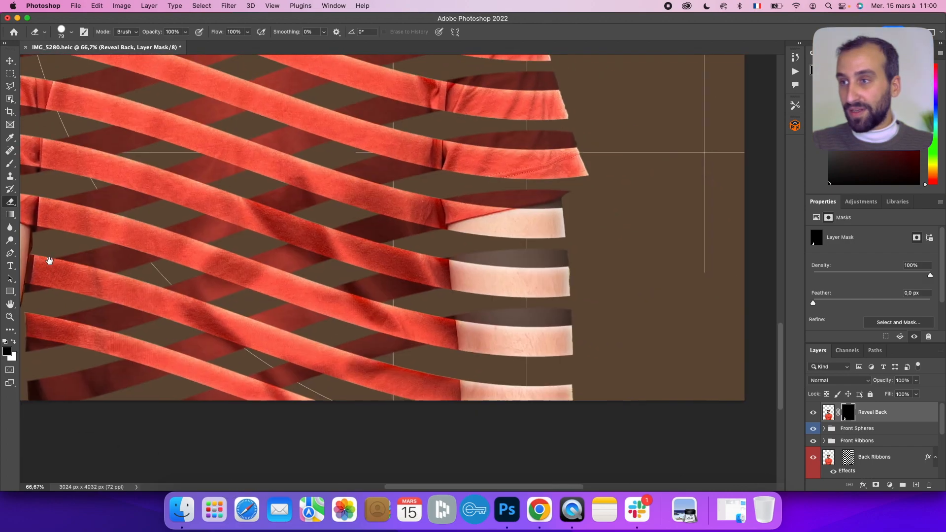
{"action": "mouse_move", "coordinate": [327, 240]}
{"action": "left_mouse_down"}
{"action": "mouse_move", "coordinate": [321, 202]}
{"action": "mouse_move", "coordinate": [333, 376]}
{"action": "mouse_move", "coordinate": [353, 254]}
{"action": "mouse_move", "coordinate": [325, 185]}
{"action": "left_mouse_up"}
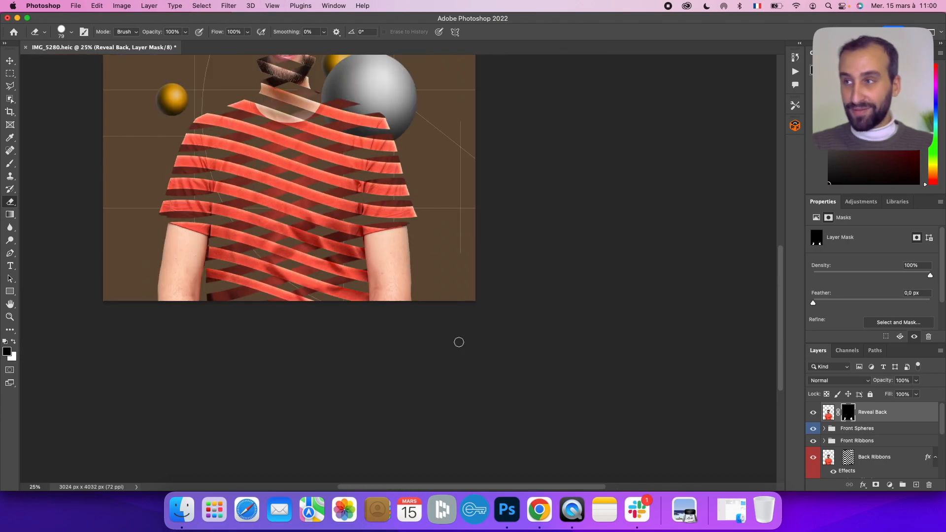
{"action": "key", "text": "super+minus"}
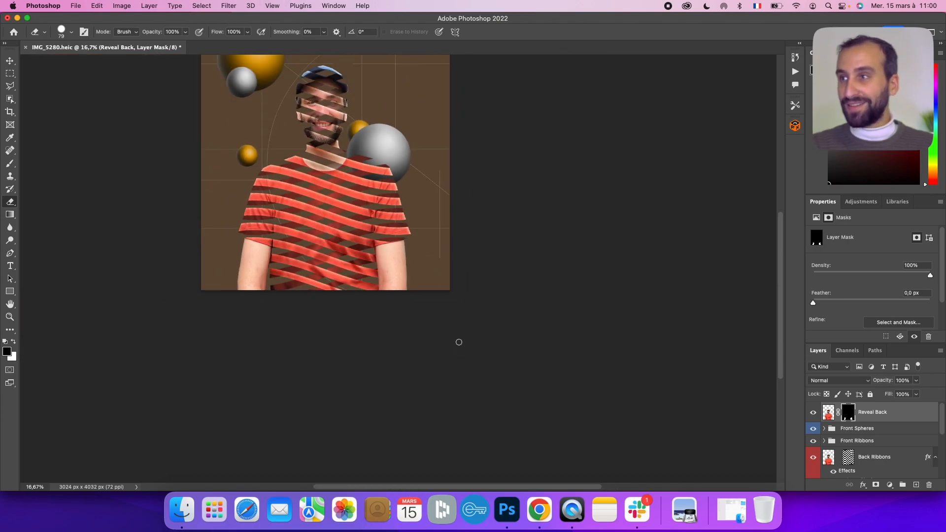
Step: Erase the Reveal Back mask over the face, cap and neck, enlarging the Eraser to 332 px, to restore the whole head
{"action": "left_click_drag", "start_coordinate": [382, 211], "coordinate": [380, 244]}
{"action": "mouse_move", "coordinate": [326, 187]}
{"action": "left_mouse_down"}
{"action": "mouse_move", "coordinate": [313, 117]}
{"action": "mouse_move", "coordinate": [328, 166]}
{"action": "mouse_move", "coordinate": [298, 123]}
{"action": "left_mouse_up"}
{"action": "left_click", "coordinate": [70, 32]}
{"action": "mouse_move", "coordinate": [93, 61]}
{"action": "left_mouse_down"}
{"action": "mouse_move", "coordinate": [117, 62]}
{"action": "mouse_move", "coordinate": [106, 64]}
{"action": "left_mouse_up"}
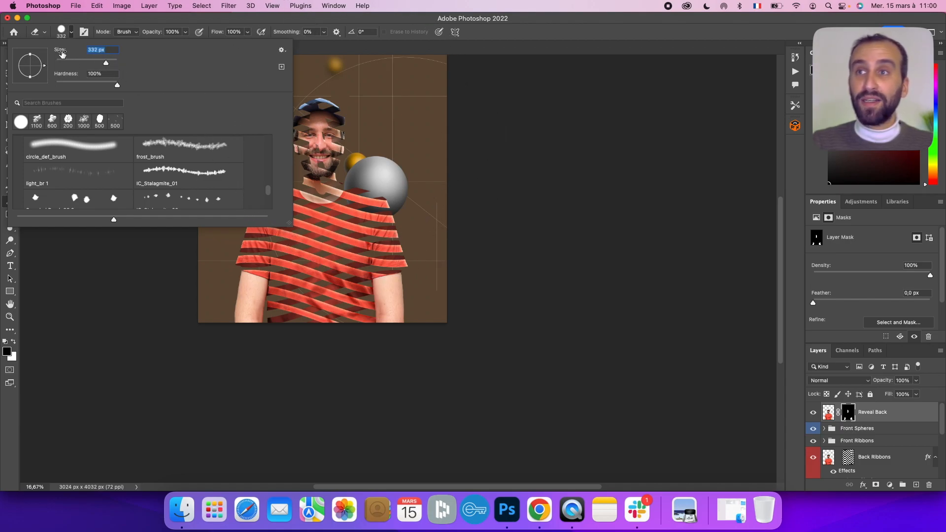
{"action": "mouse_move", "coordinate": [344, 130]}
{"action": "left_mouse_down"}
{"action": "mouse_move", "coordinate": [321, 151]}
{"action": "mouse_move", "coordinate": [313, 121]}
{"action": "mouse_move", "coordinate": [345, 108]}
{"action": "mouse_move", "coordinate": [305, 120]}
{"action": "mouse_move", "coordinate": [293, 154]}
{"action": "mouse_move", "coordinate": [313, 188]}
{"action": "mouse_move", "coordinate": [330, 186]}
{"action": "mouse_move", "coordinate": [338, 159]}
{"action": "mouse_move", "coordinate": [331, 185]}
{"action": "mouse_move", "coordinate": [306, 178]}
{"action": "left_mouse_up"}
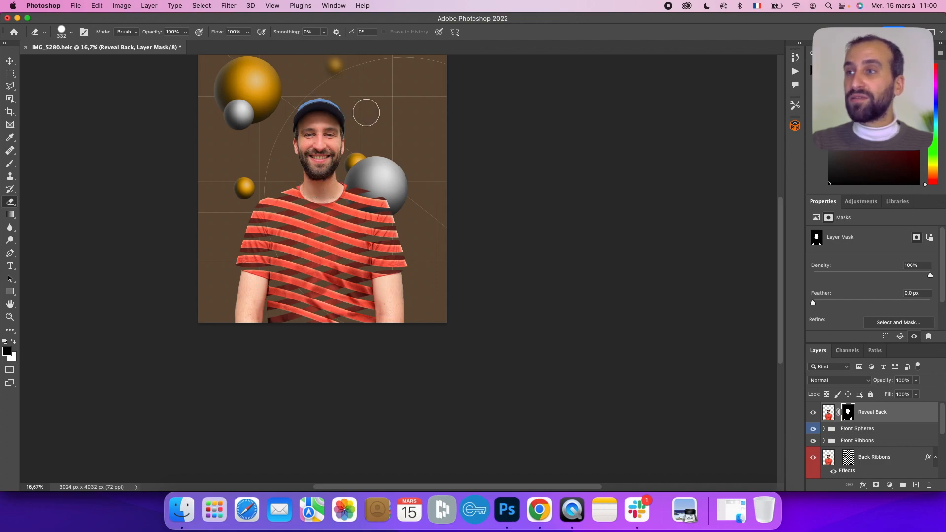
{"action": "scroll", "coordinate": [454, 315], "scroll_direction": "up", "scroll_amount": 2}
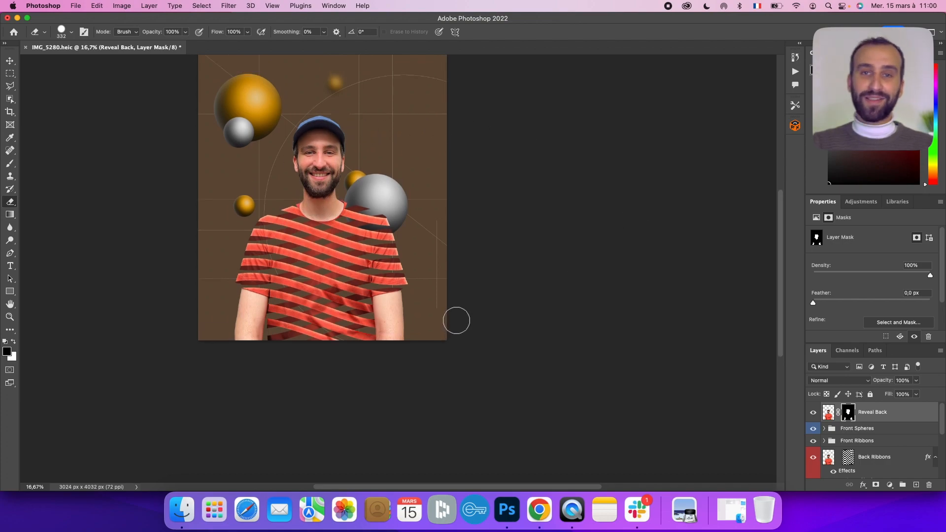